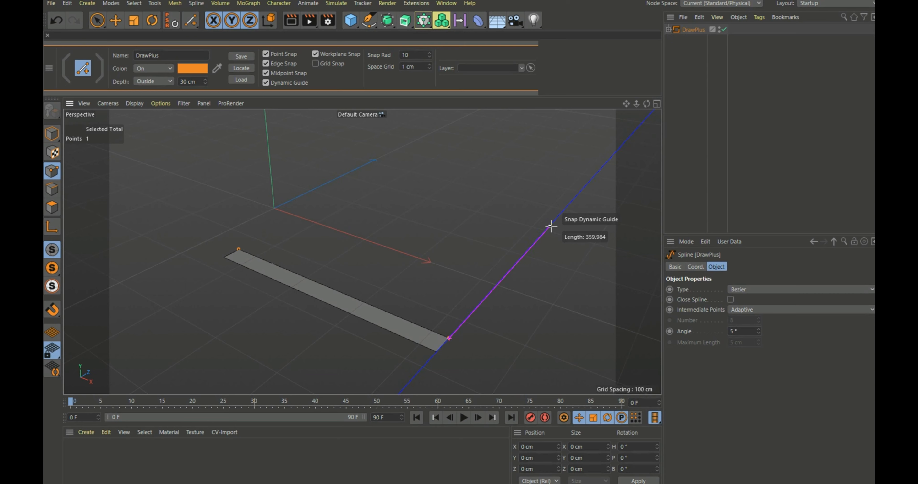
Draw the second wall segment 360 cm long along the Z-direction guide and finish the line
key("ctrl+q")
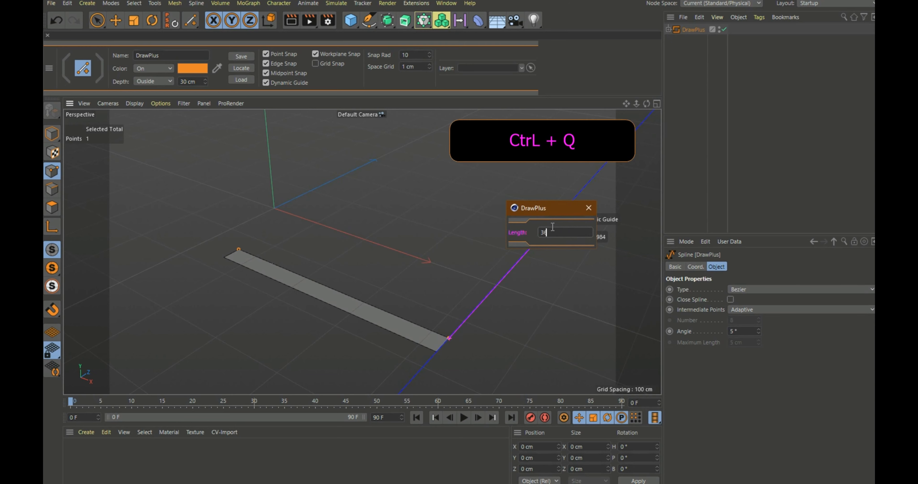
key("Return")
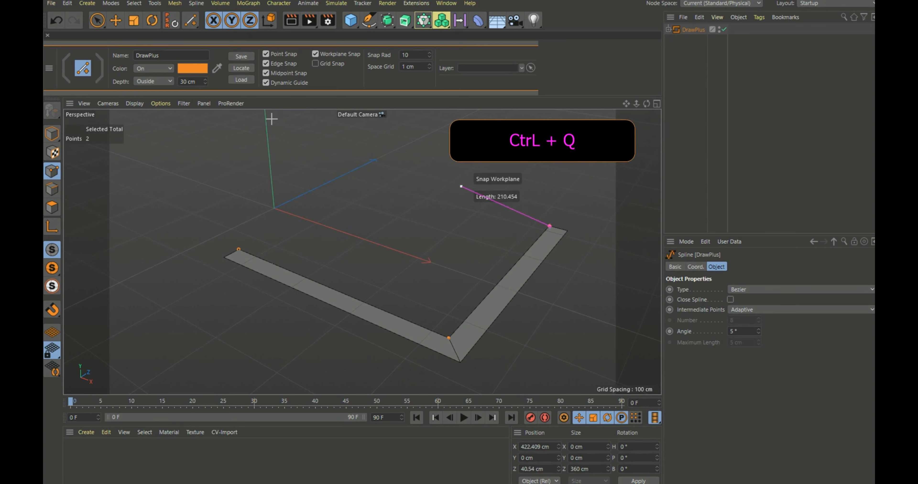
left_click(95, 21)
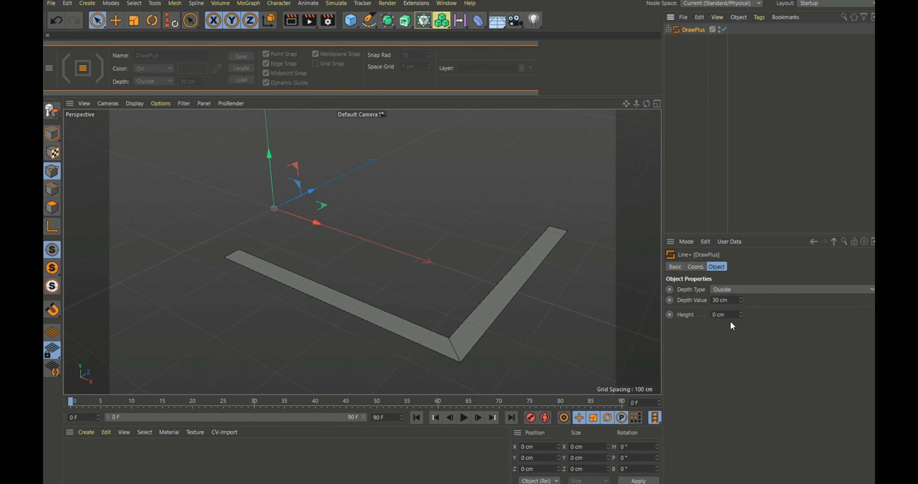
Set the height of the two-segment wall to 220 cm
type("220")
key("Return")
scroll(438, 302, "down", 5)
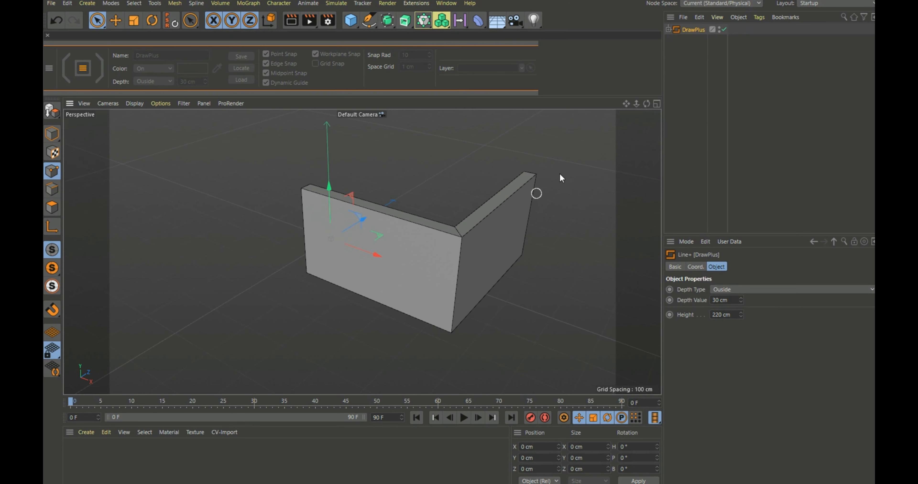
Draw a 12-step Stairs+ profile along the outer wall face, from its base corner to the opposite base corner and up to the wall's top corner
left_click_drag(647, 103, 705, 103)
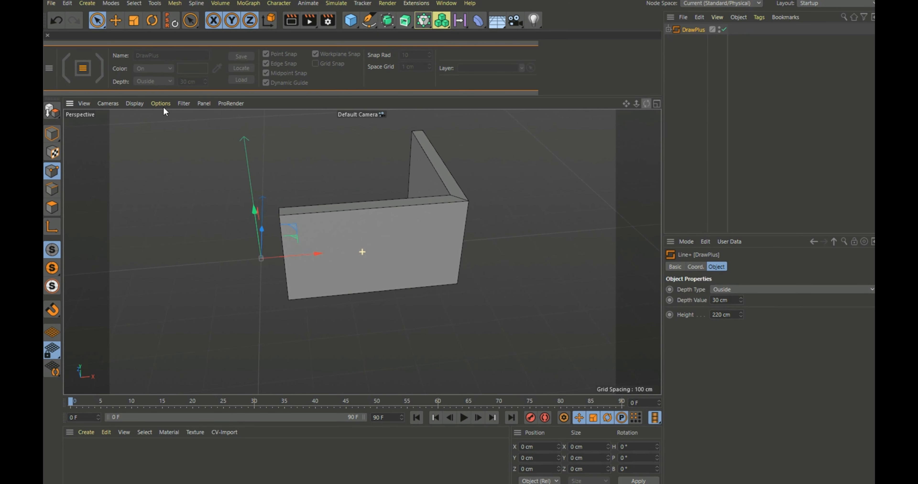
left_click(85, 67)
mouse_move(124, 121)
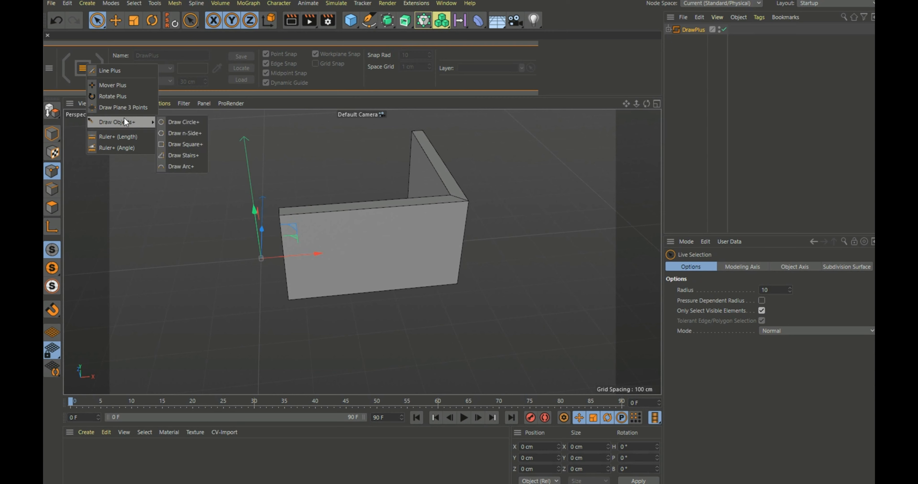
left_click(187, 155)
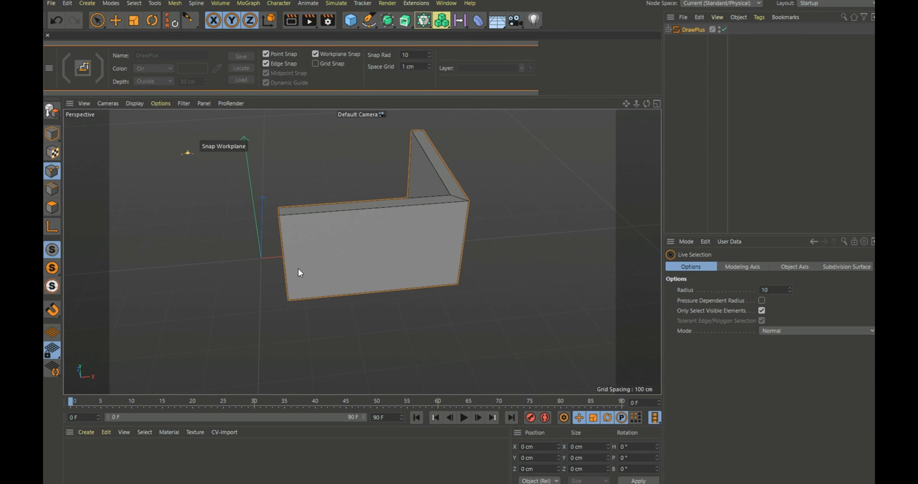
left_click(288, 300)
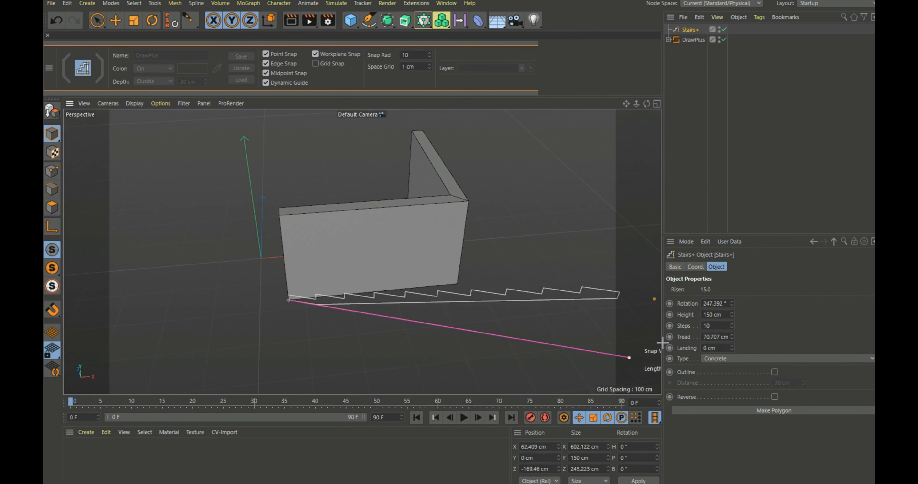
left_click(730, 325)
left_click(731, 325)
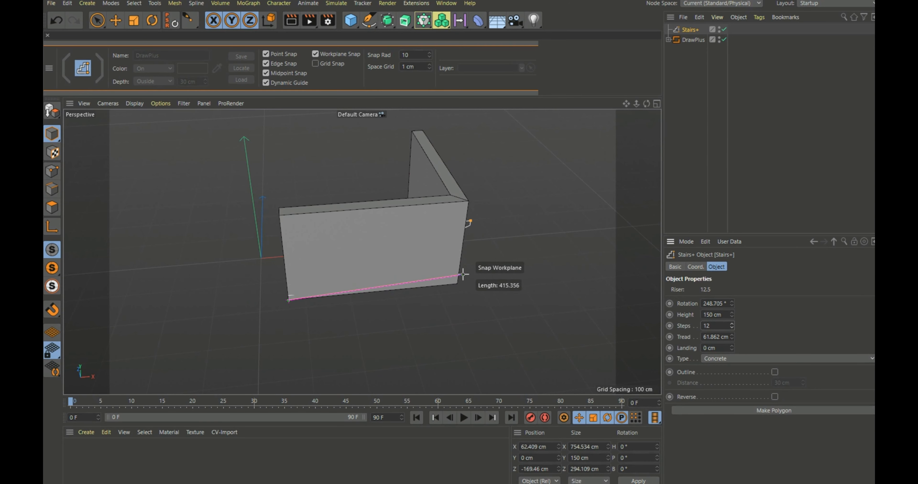
left_click(457, 284)
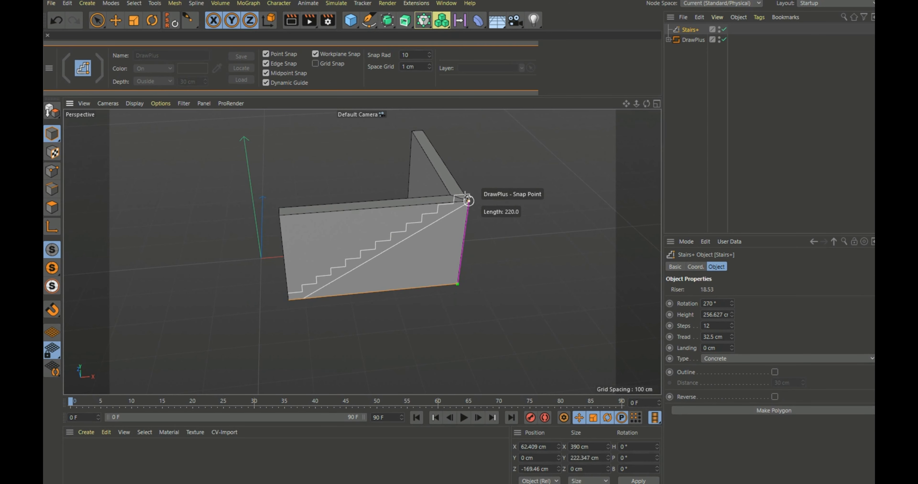
left_click(468, 200)
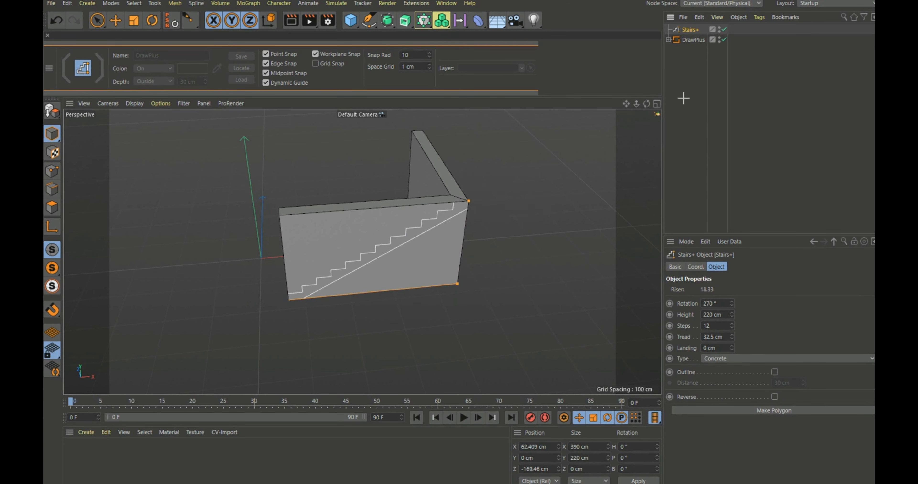
Convert the stairs profile into a polygon object and reverse its normals
left_click(700, 56)
left_click(692, 30)
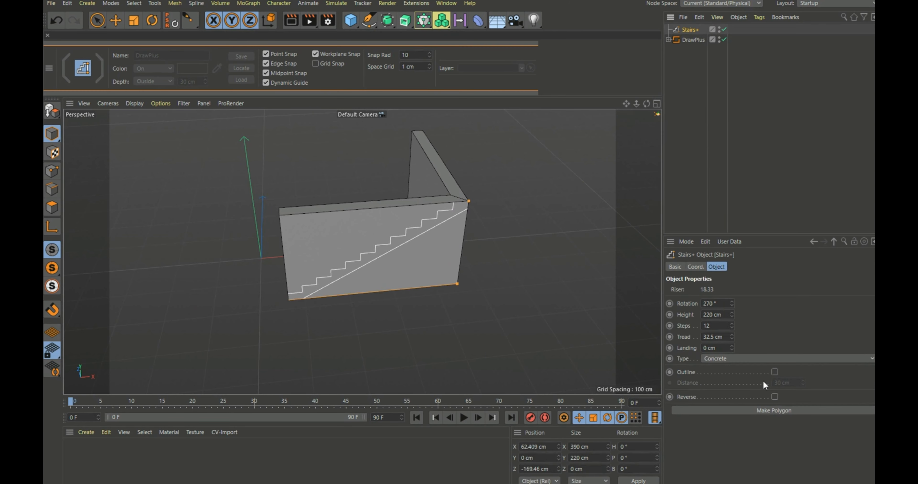
left_click(755, 410)
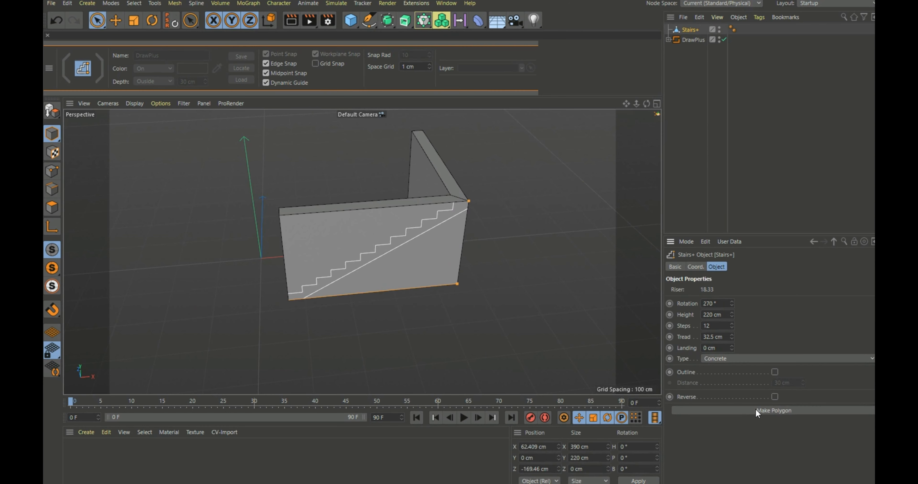
right_click(346, 276)
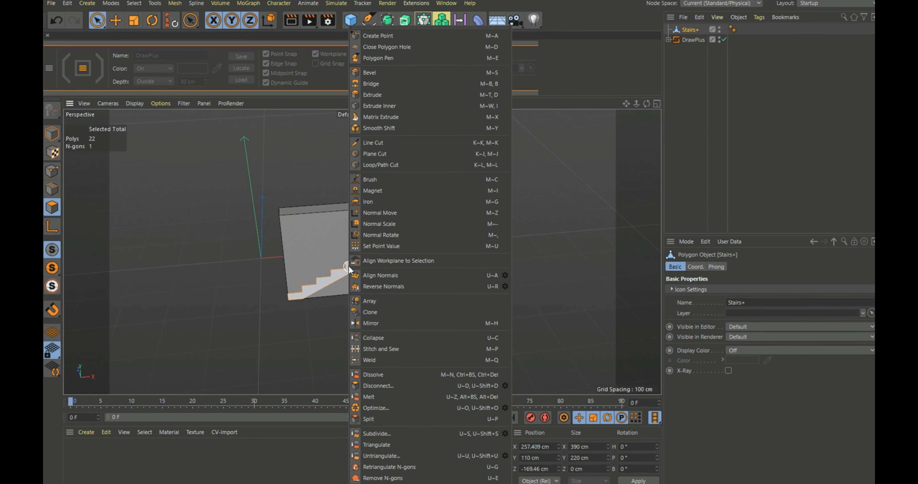
left_click(366, 286)
Extrude the stairs profile with an offset of 360 cm and caps created
right_click(365, 265)
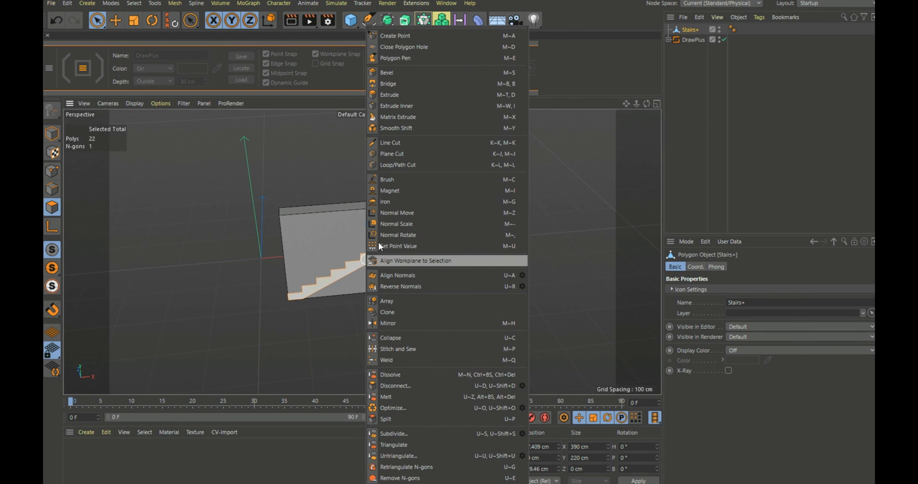
left_click(410, 96)
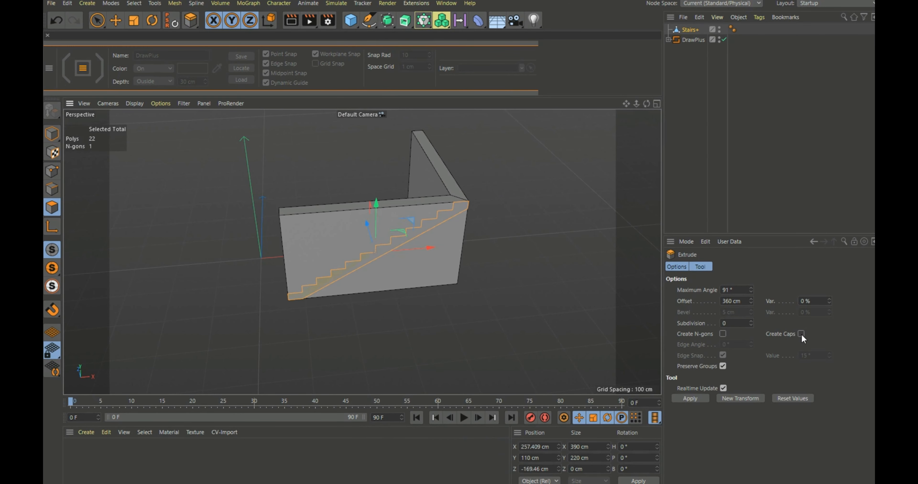
left_click(748, 302)
key("Return")
Extrude the upper end face of the stairs by 360 cm without caps to form a landing
left_click_drag(646, 104, 541, 61)
left_click(413, 233)
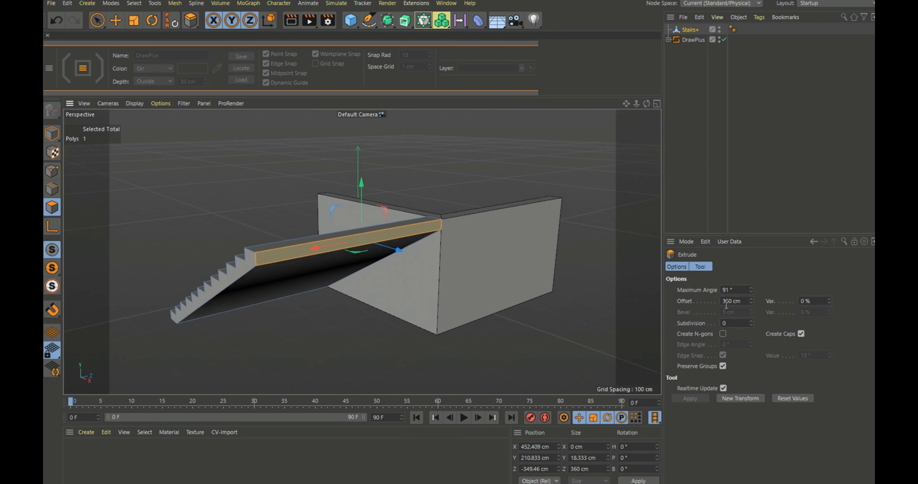
left_click(802, 333)
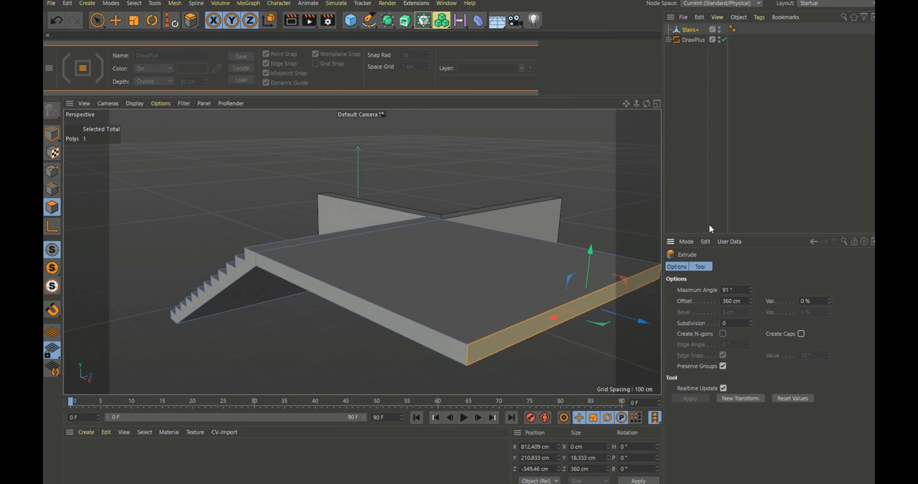
Try moving the stairs with Mover Plus from their outer bottom corner to the landing's far outer corner, and undo the move
left_click_drag(646, 104, 646, 104)
left_click_drag(362, 252, 564, 184, "alt")
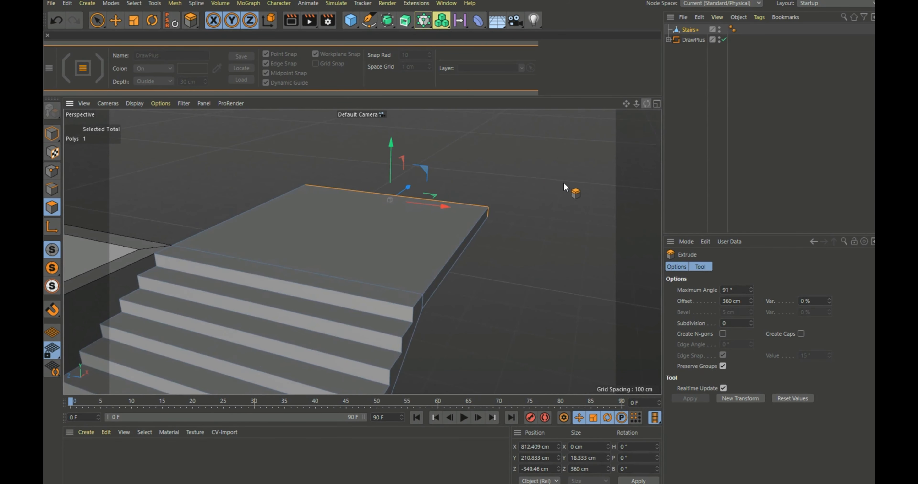
scroll(563, 185, "down", 3)
scroll(561, 189, "down", 2)
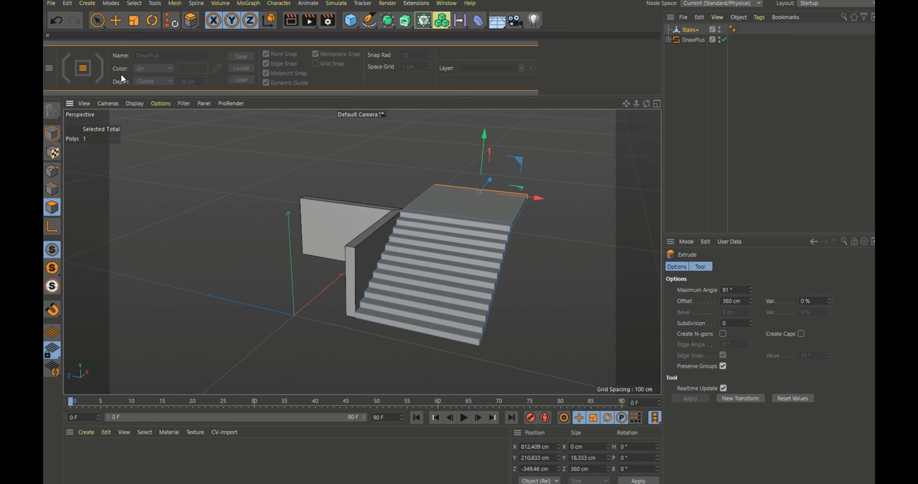
left_click(81, 69)
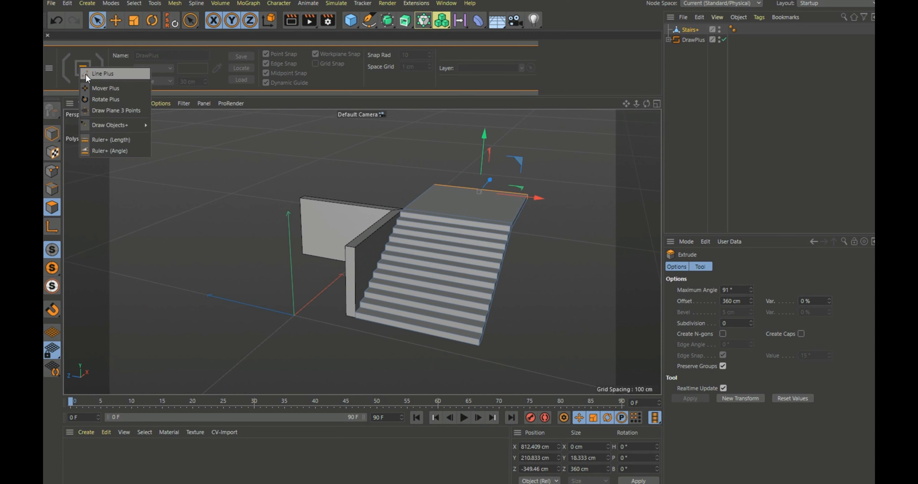
left_click(93, 87)
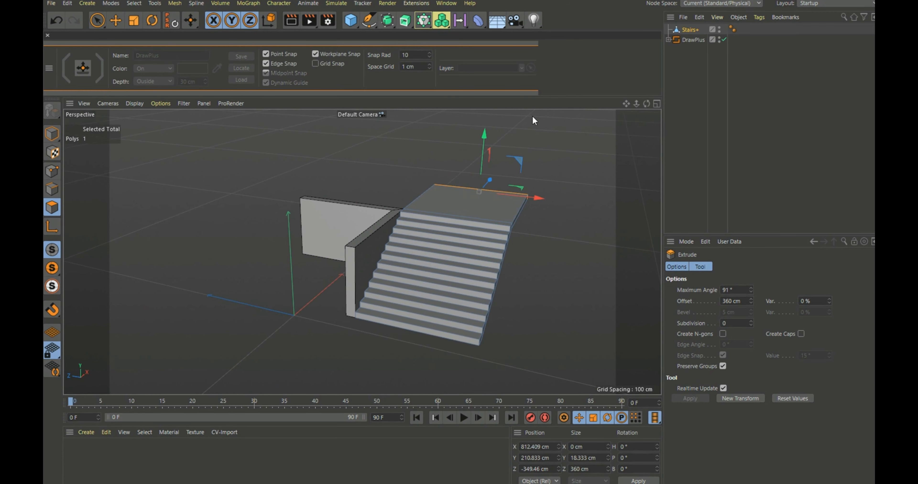
left_click_drag(646, 104, 613, 107)
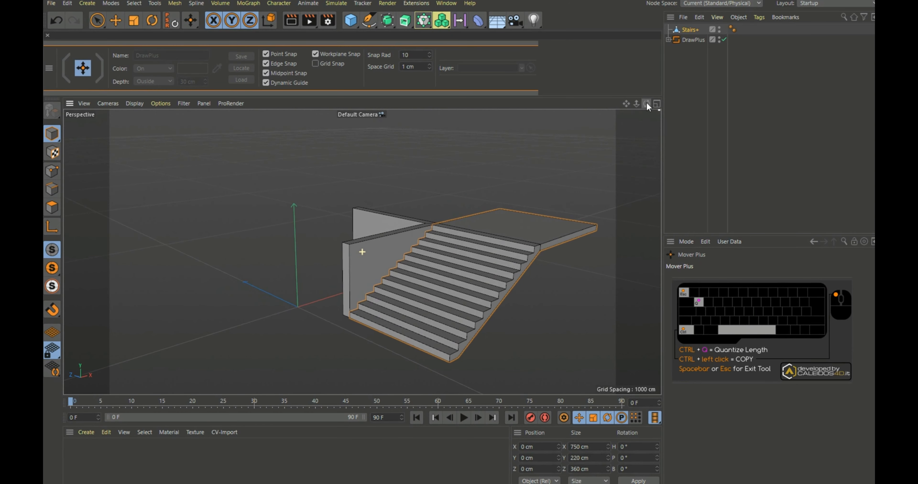
scroll(495, 327, "up", 4)
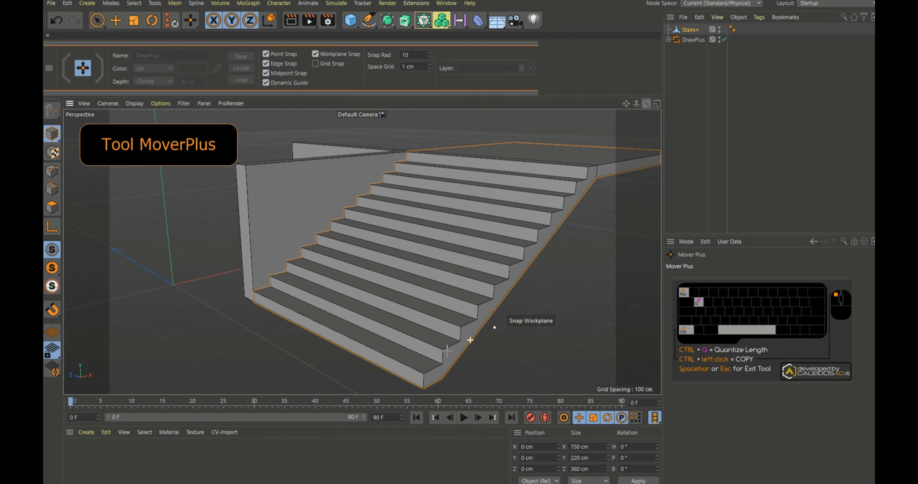
left_click(423, 388)
scroll(296, 346, "down", 4)
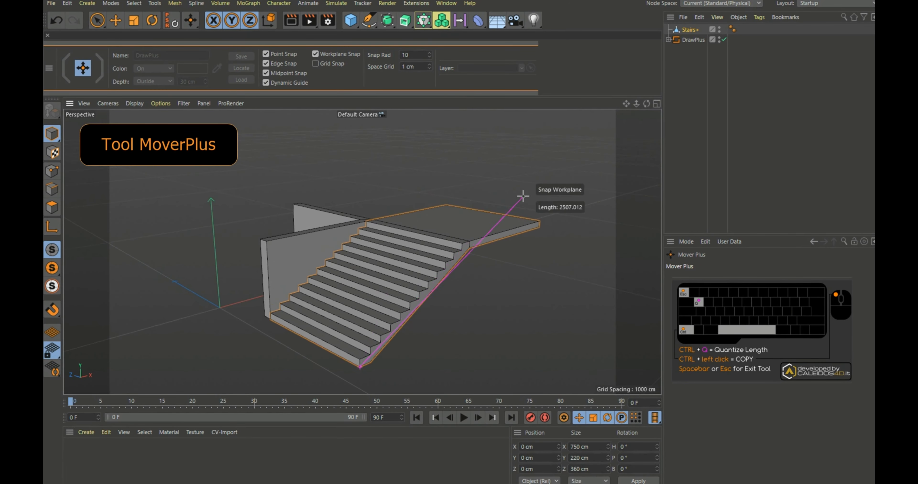
scroll(522, 199, "up", 2)
scroll(522, 200, "up", 2)
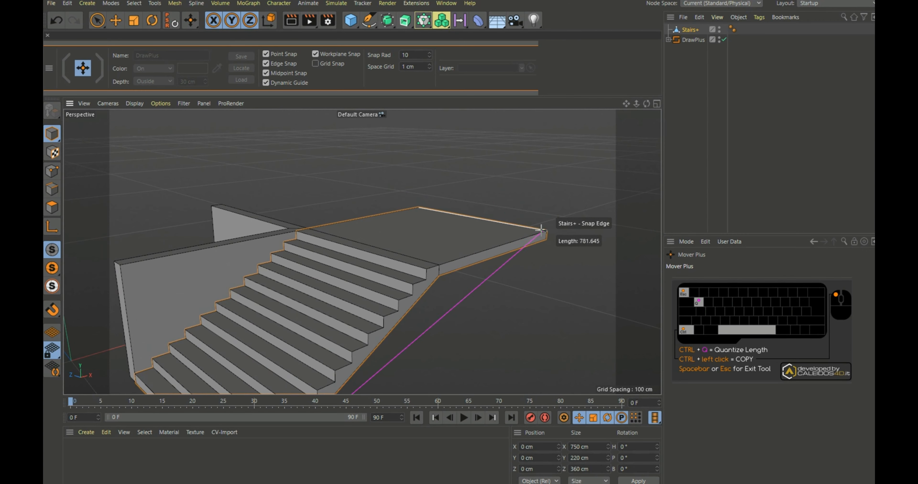
left_click(547, 231)
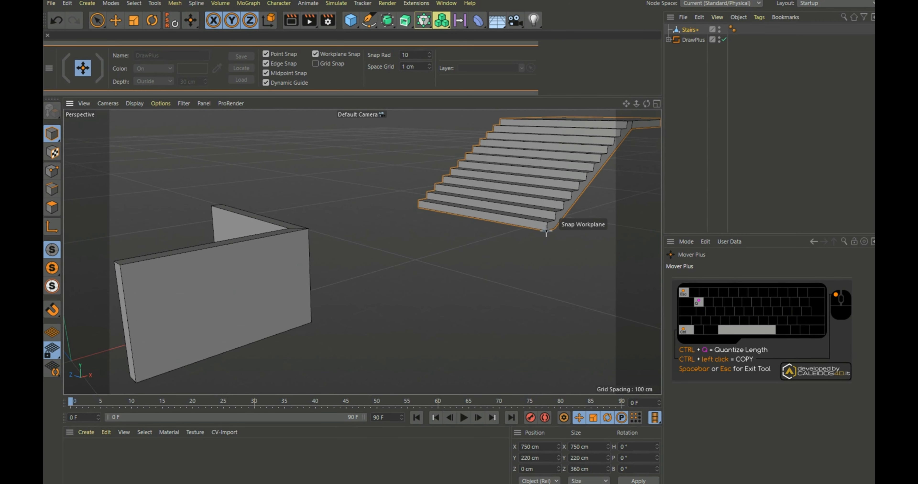
left_click(55, 20)
Copy the stairs with Mover Plus from their outer bottom corner to the landing's far outer top corner
scroll(461, 194, "down", 3)
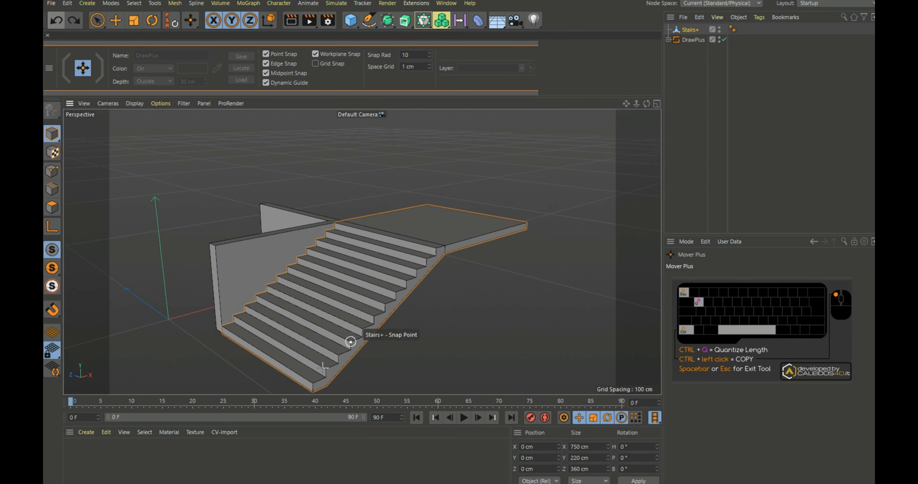
left_click(312, 390)
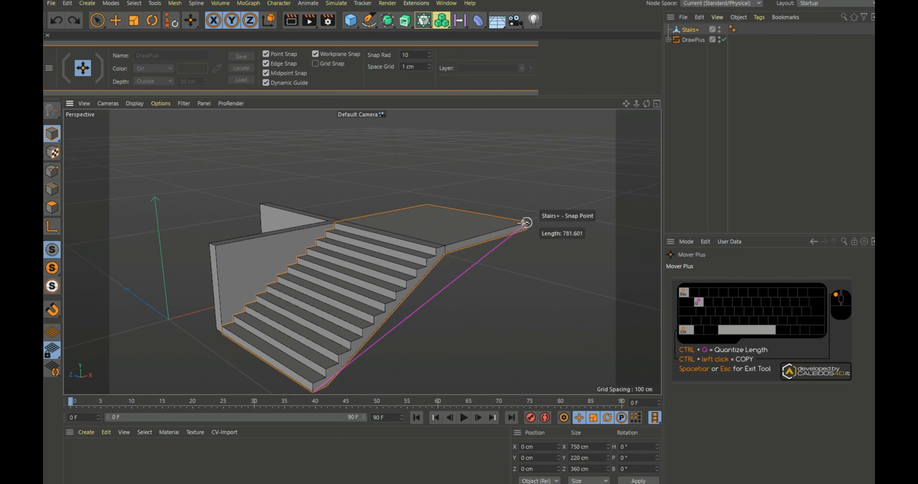
left_click(526, 222, "ctrl")
scroll(451, 296, "down", 5)
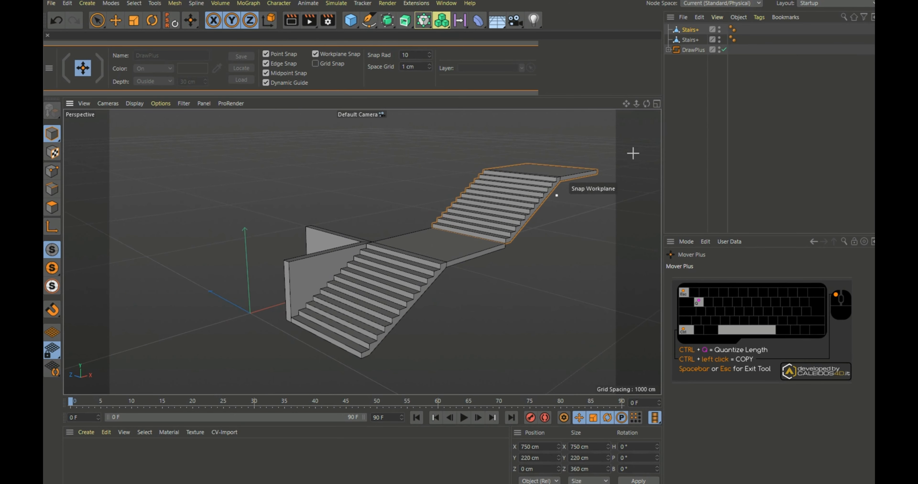
Rotate the copied stairs 90° with Rotate Plus about the landing corner they share, using the landing's two adjacent edges as references
left_click_drag(647, 105, 647, 111)
scroll(360, 146, "up", 5)
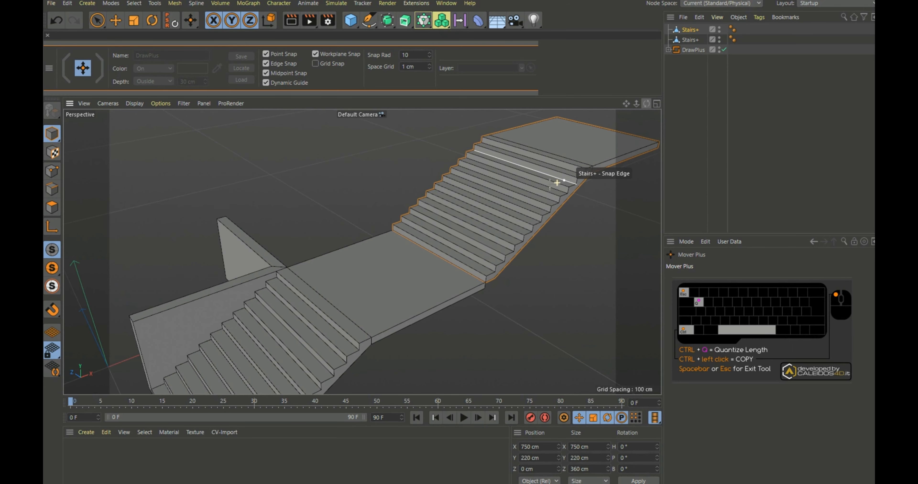
left_click(83, 70)
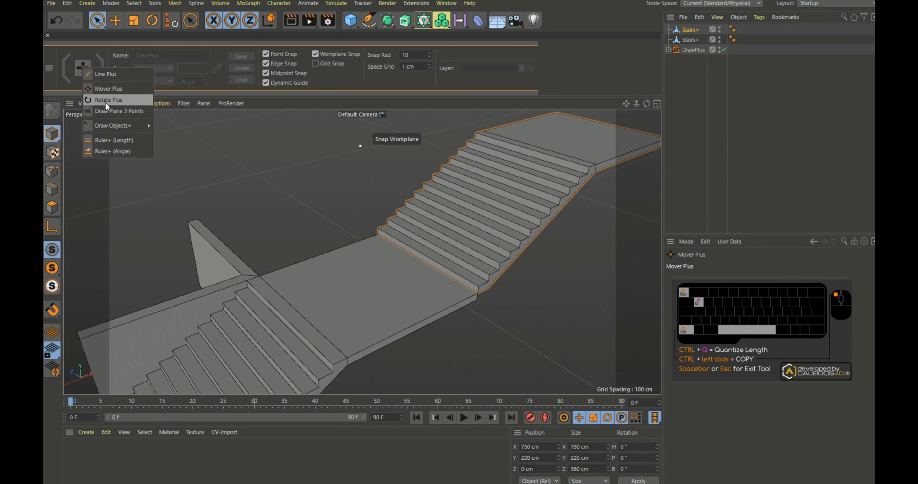
left_click(105, 103)
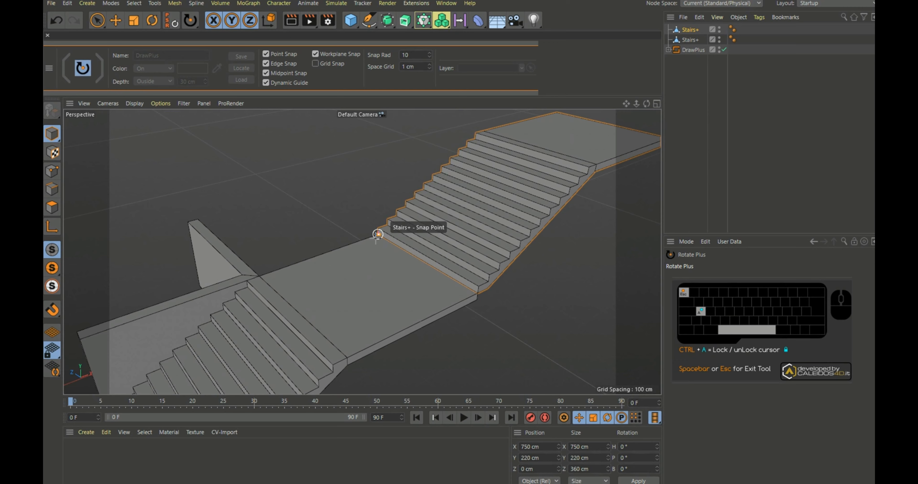
scroll(287, 270, "up", 2)
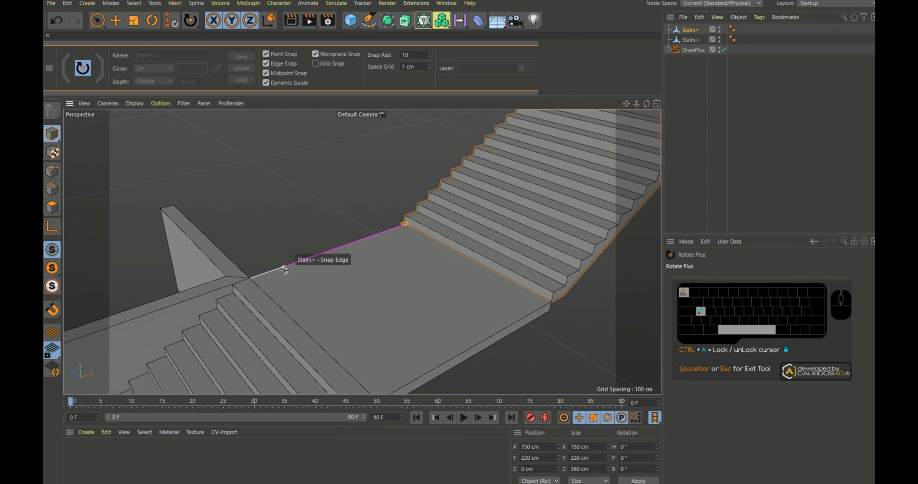
left_click(249, 278)
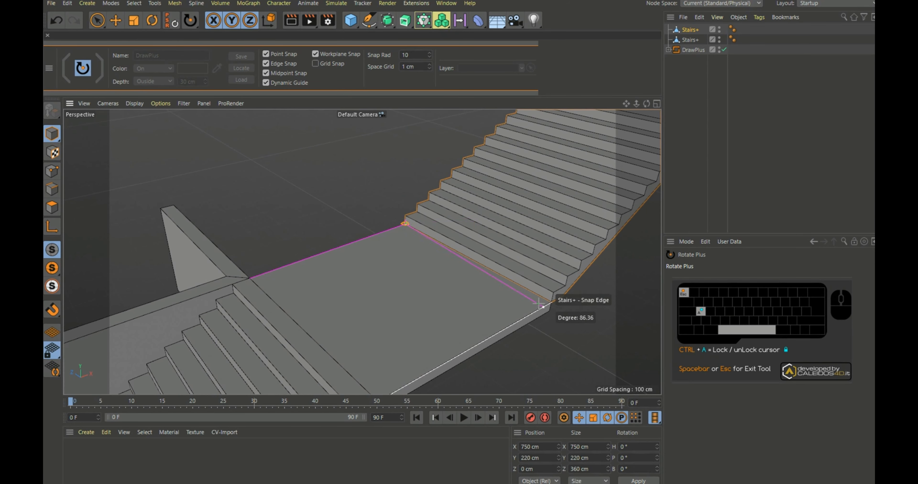
left_click(546, 301)
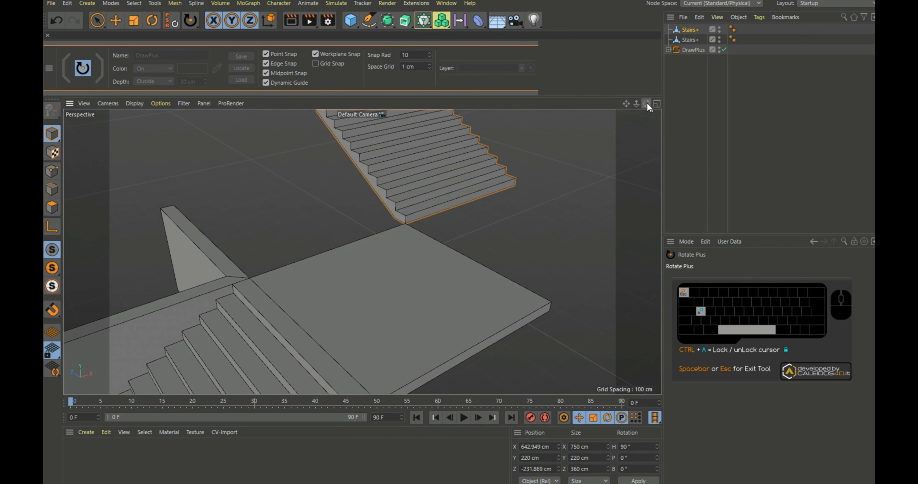
Move the rotated stairs with Mover Plus until their outer bottom corner meets the landing's lower corner
left_click_drag(647, 105, 629, 111)
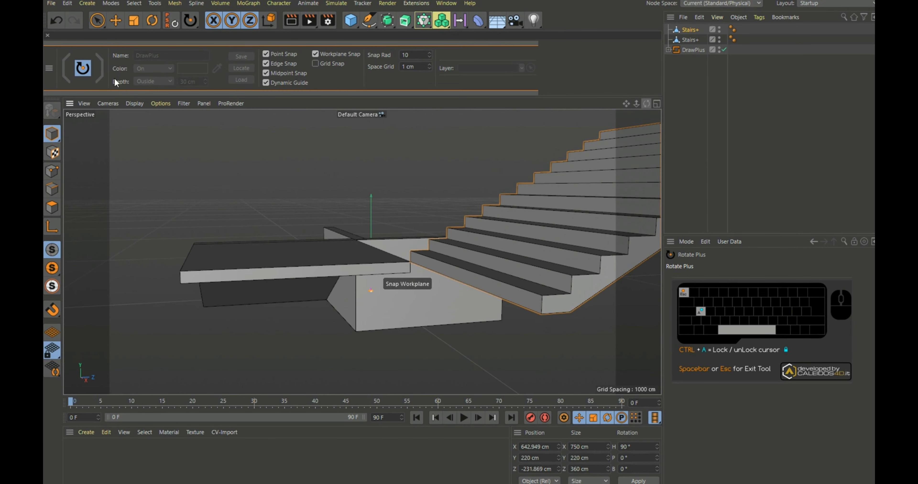
left_click(78, 68)
left_click(104, 87)
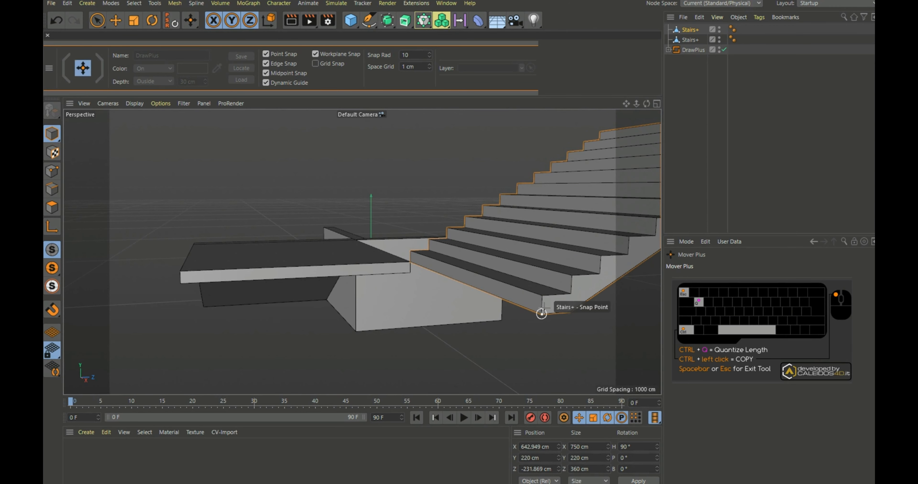
left_click(542, 296)
scroll(416, 265, "up", 4)
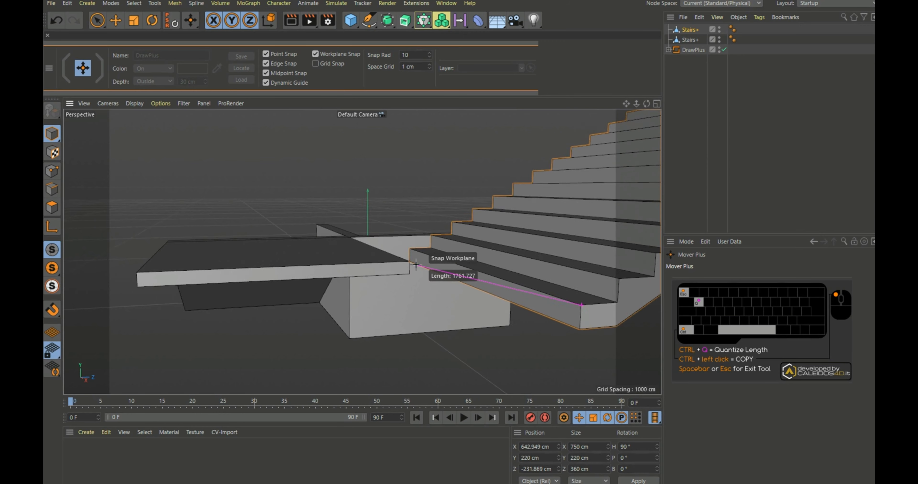
left_click(404, 280)
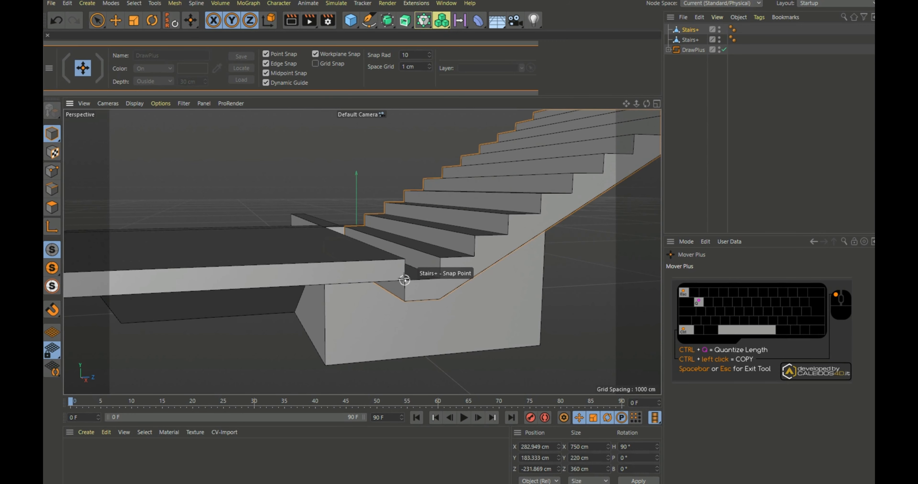
left_click(405, 300)
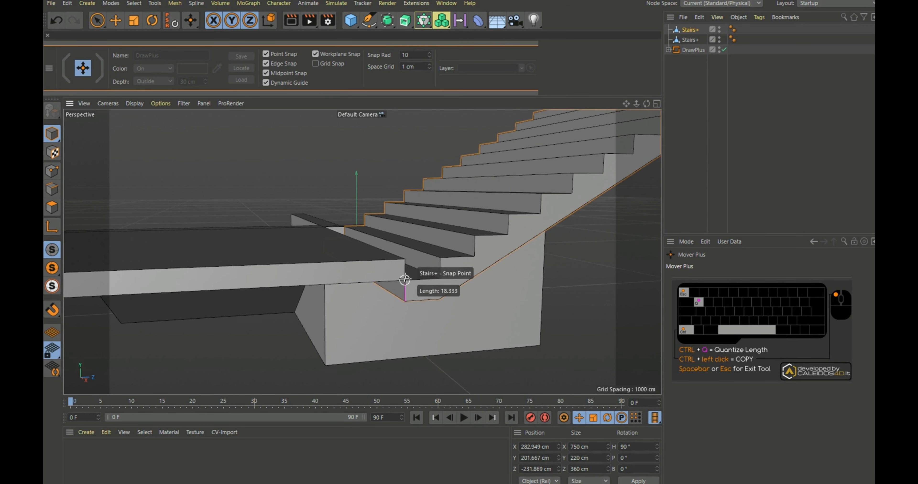
left_click(404, 280)
Extend the existing DrawPlus wall with Line Plus by 360 cm from its free end, aligned with the upper landing's corner
mouse_move(646, 103)
left_mouse_down()
mouse_move(639, 110)
mouse_move(623, 104)
mouse_move(658, 100)
left_mouse_up()
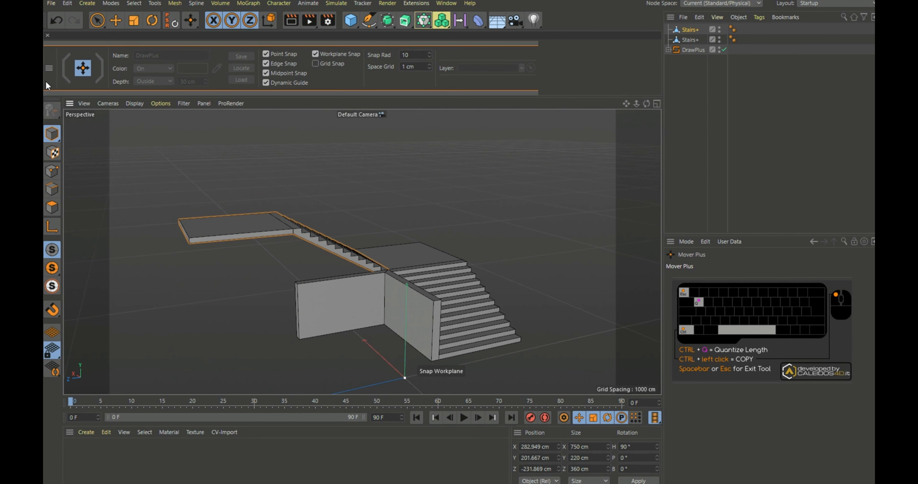
left_click(668, 49)
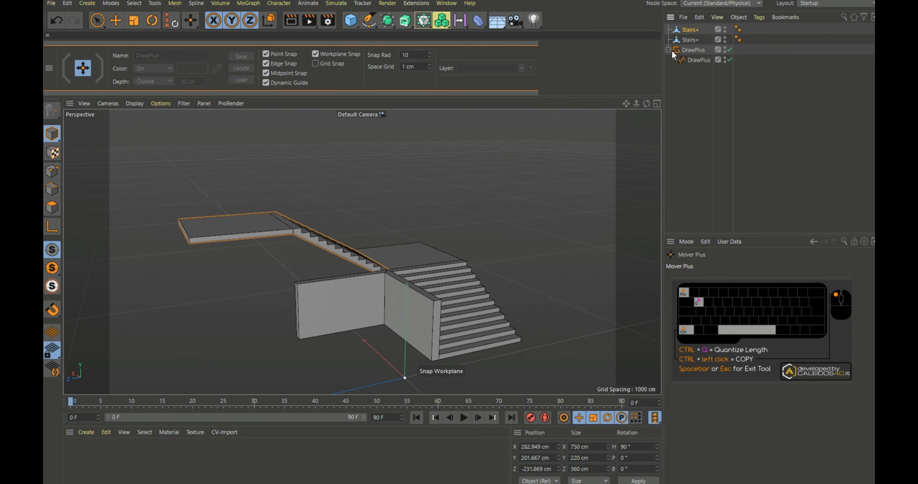
left_click(690, 60)
left_click(92, 69)
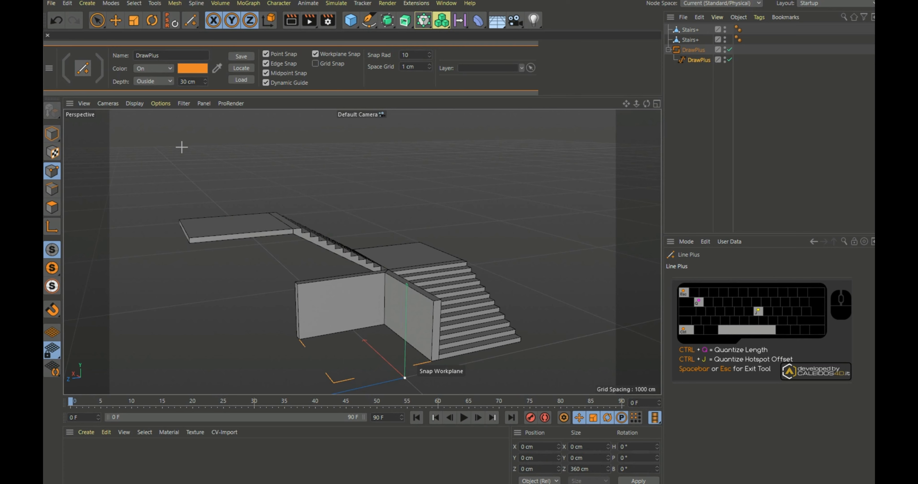
scroll(160, 323, "up", 4)
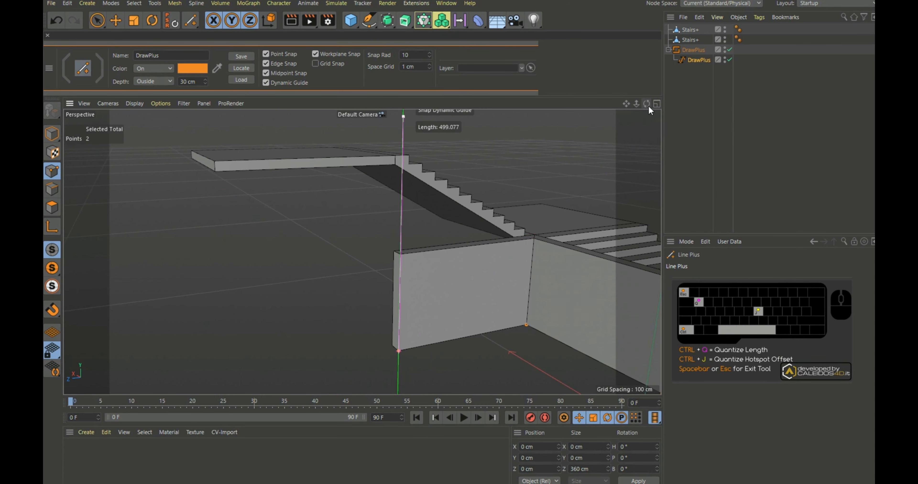
left_click_drag(647, 105, 698, 101)
scroll(438, 309, "down", 3)
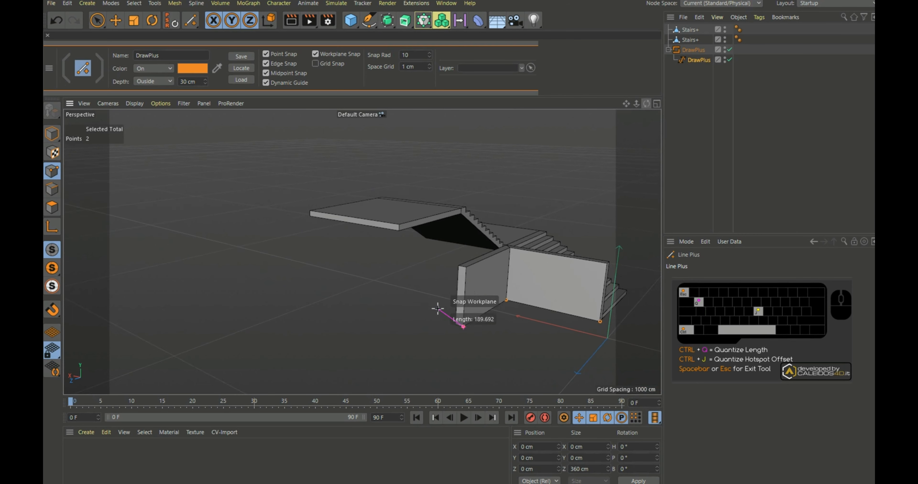
scroll(438, 309, "down", 1)
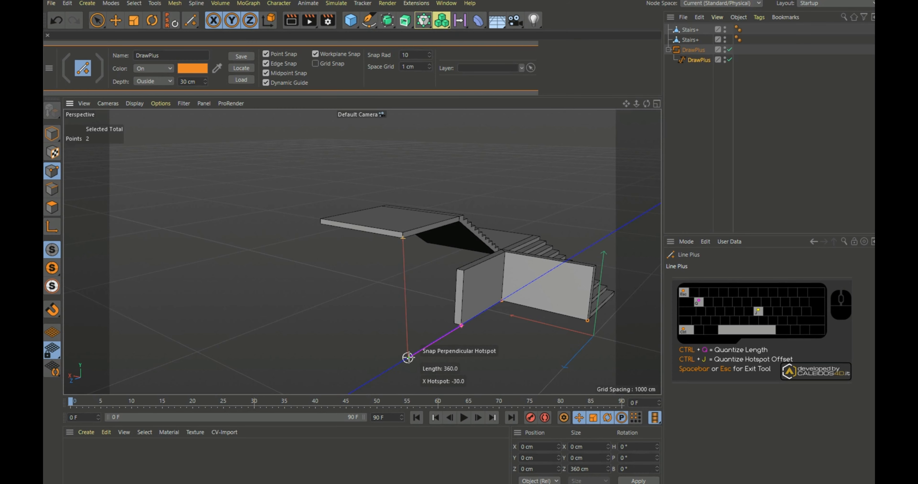
left_click(408, 357)
left_click_drag(647, 104, 517, 160)
scroll(520, 175, "down", 2)
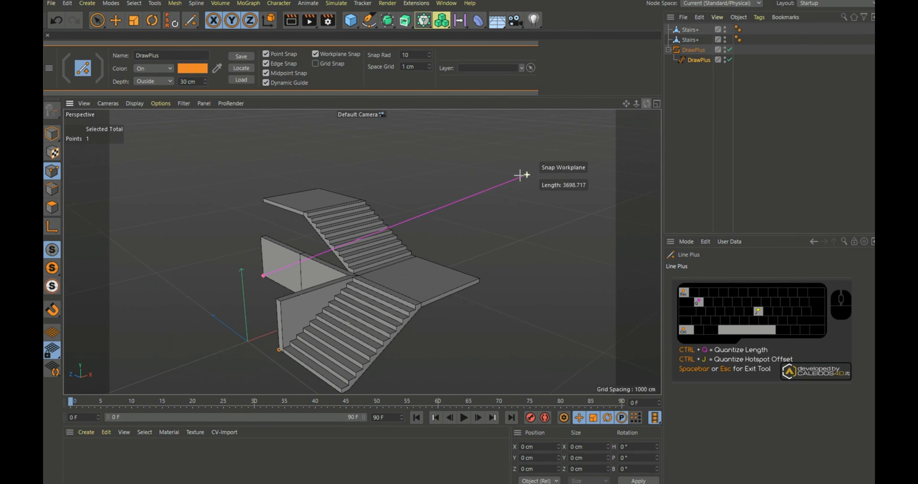
scroll(520, 175, "down", 2)
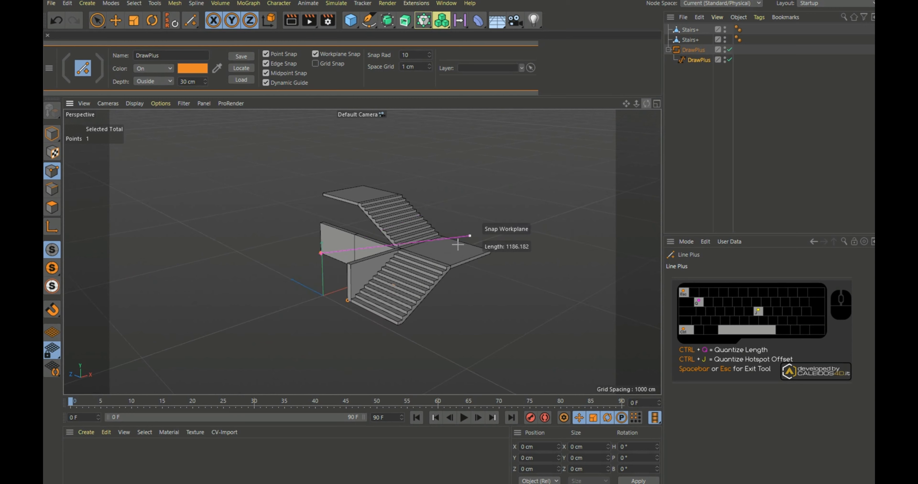
left_click(98, 20)
scroll(299, 266, "up", 1)
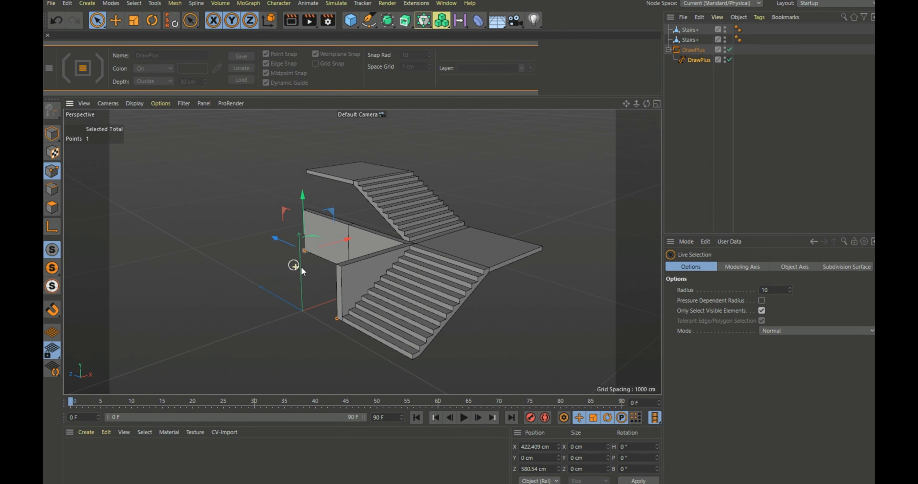
Draw a separate Line Plus wall line along the top of the extended wall, from the stairs corner to its far end
left_click_drag(646, 104, 593, 116)
left_click_drag(362, 251, 385, 212, "alt")
scroll(311, 232, "up", 3)
scroll(310, 231, "up", 1)
left_click(77, 71)
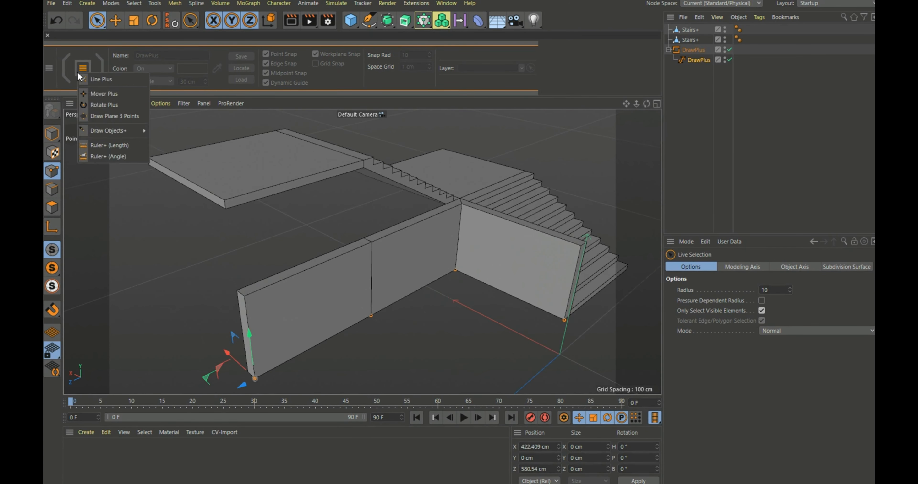
left_click(85, 75)
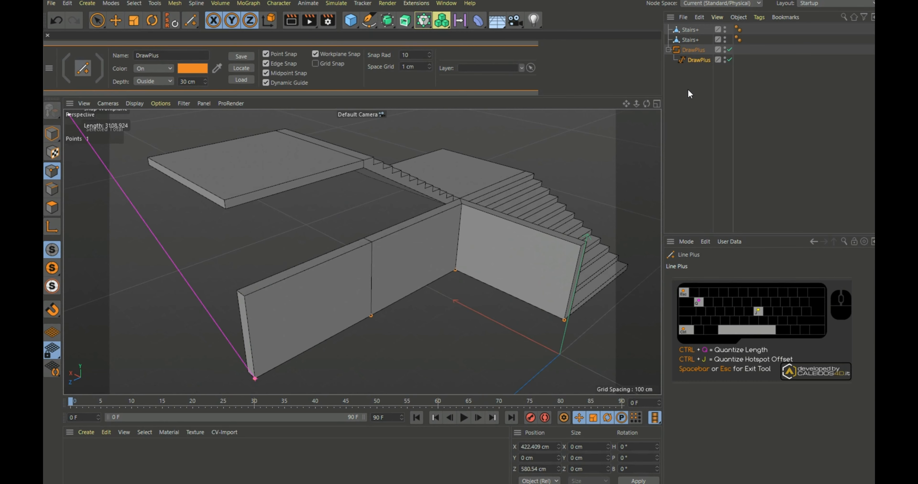
scroll(455, 197, "up", 4)
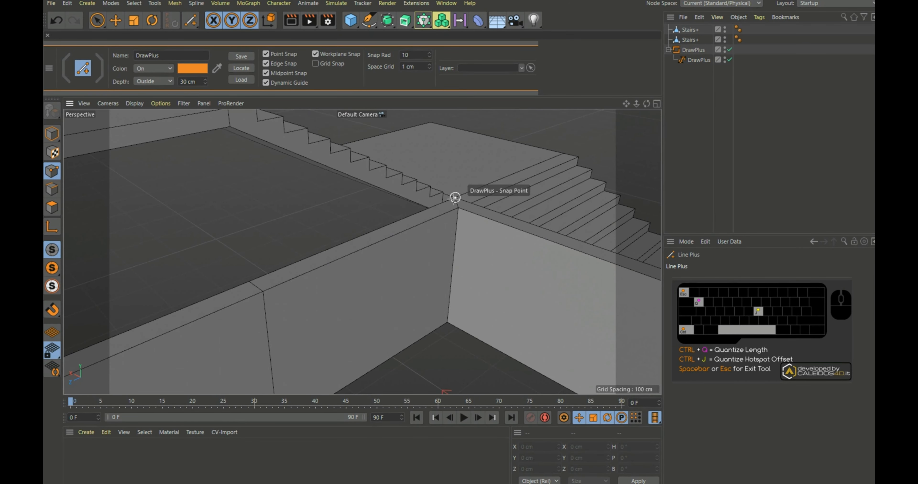
scroll(455, 197, "down", 5)
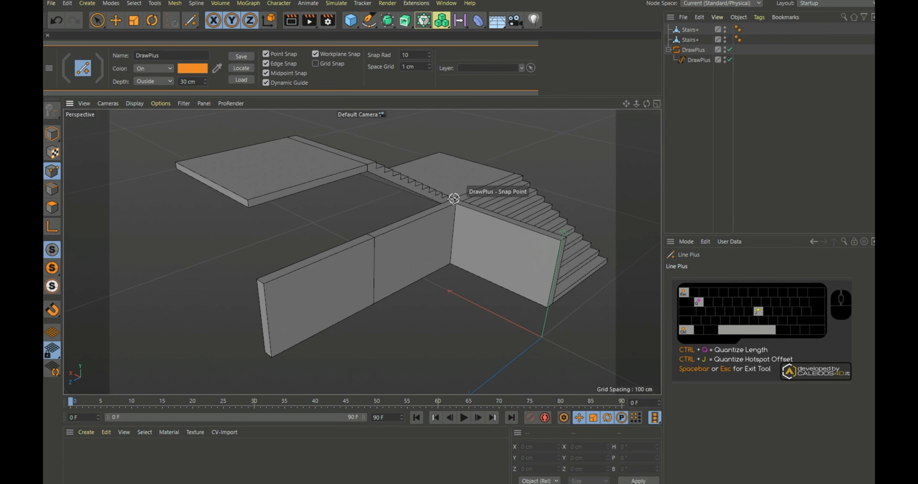
scroll(454, 198, "up", 3)
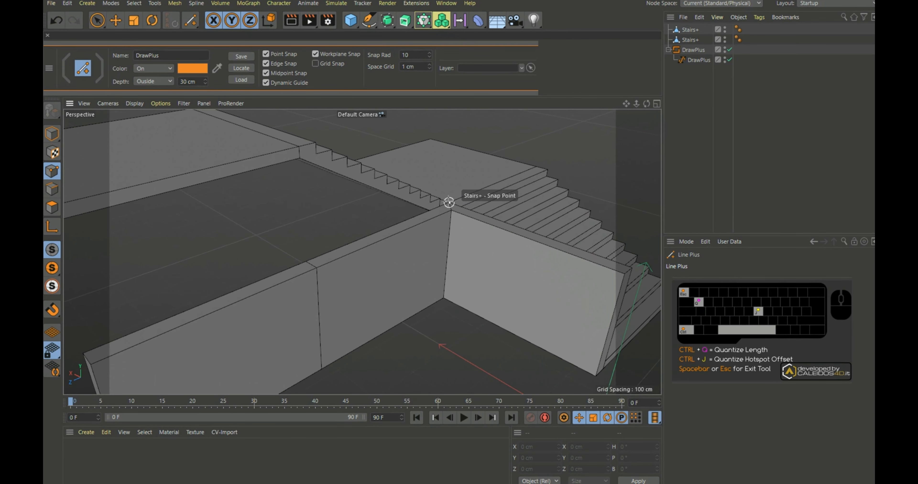
left_click(449, 203)
scroll(449, 202, "down", 2)
scroll(285, 267, "down", 3)
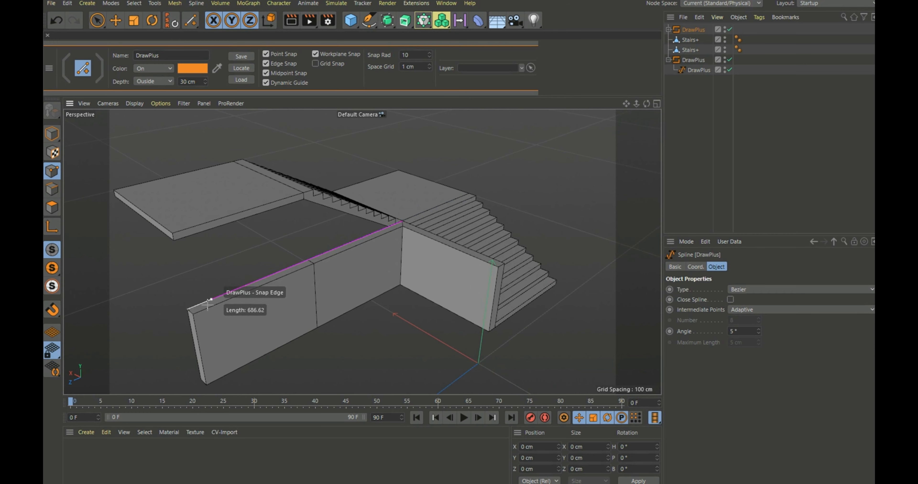
left_click(187, 308)
Change the new wall line's depth type to Inside and finish the line
scroll(186, 308, "up", 3)
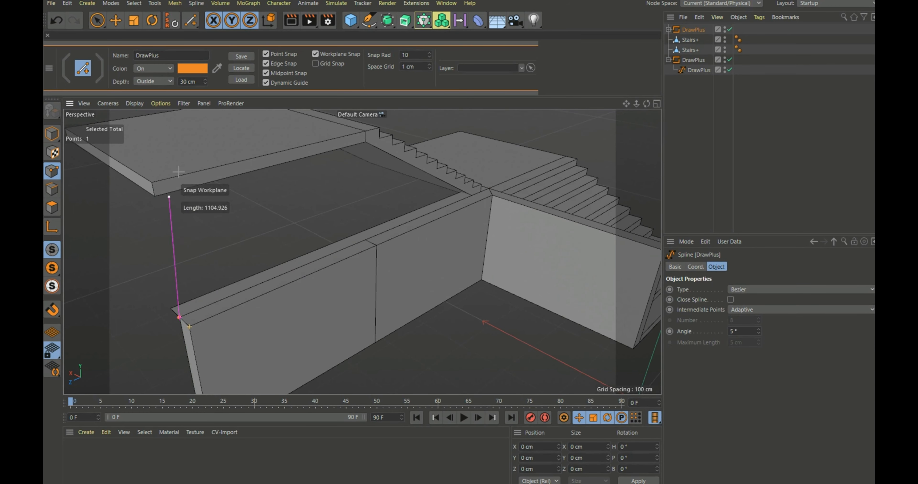
left_click(168, 83)
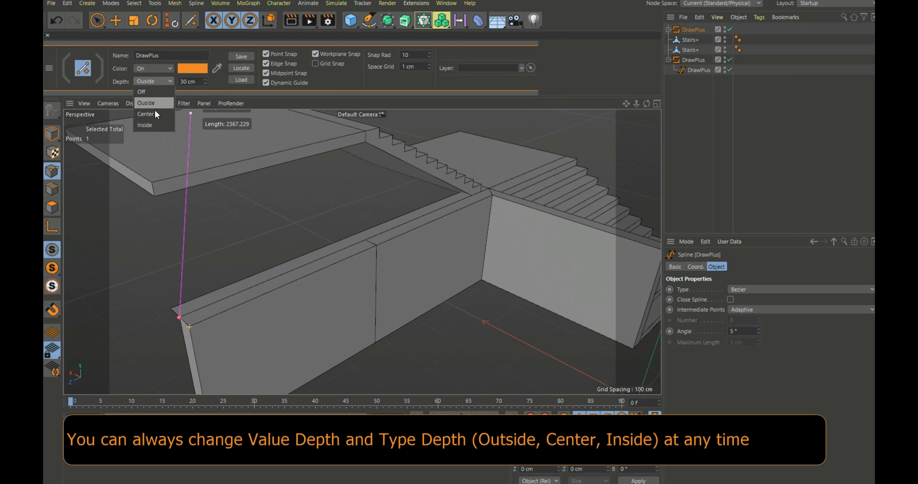
left_click(152, 124)
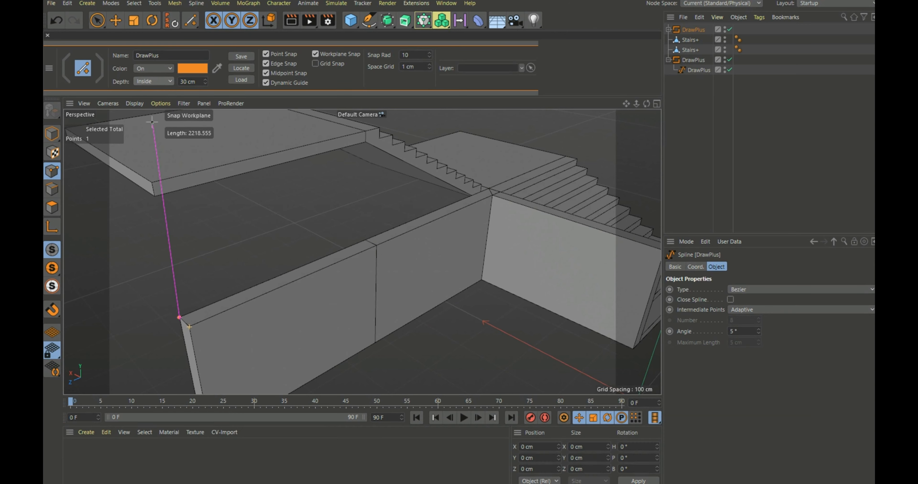
left_click(97, 20)
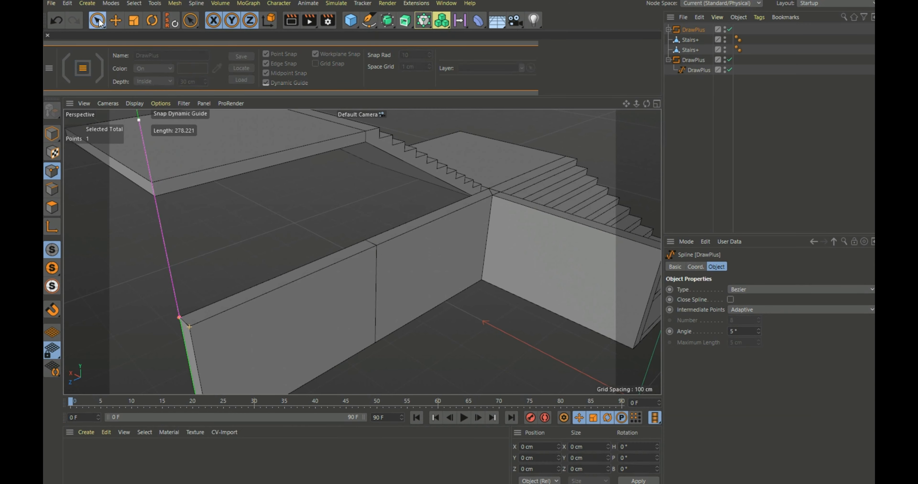
Set the new upper wall's height to 220 cm
left_click(694, 29)
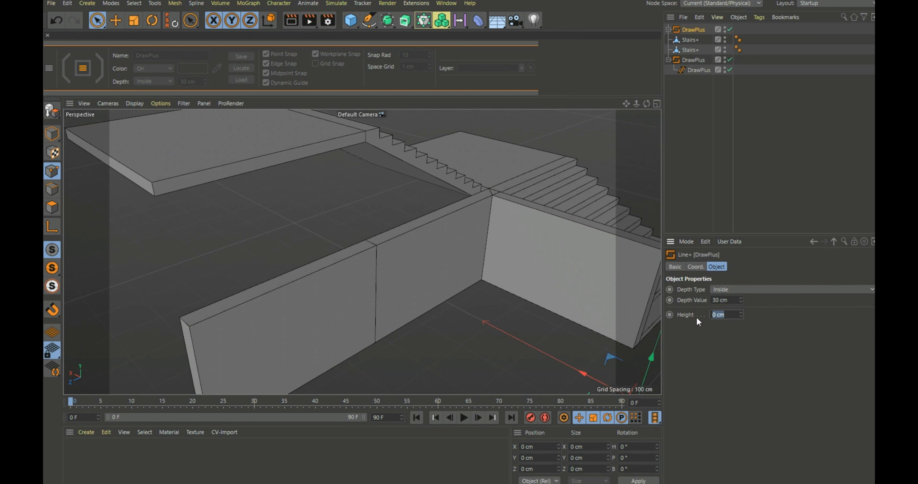
type("220")
key("Return")
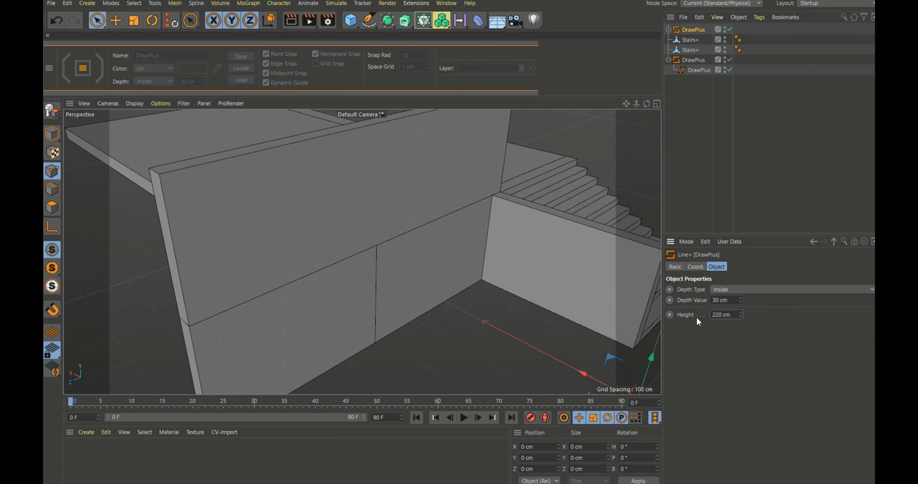
scroll(169, 175, "down", 2)
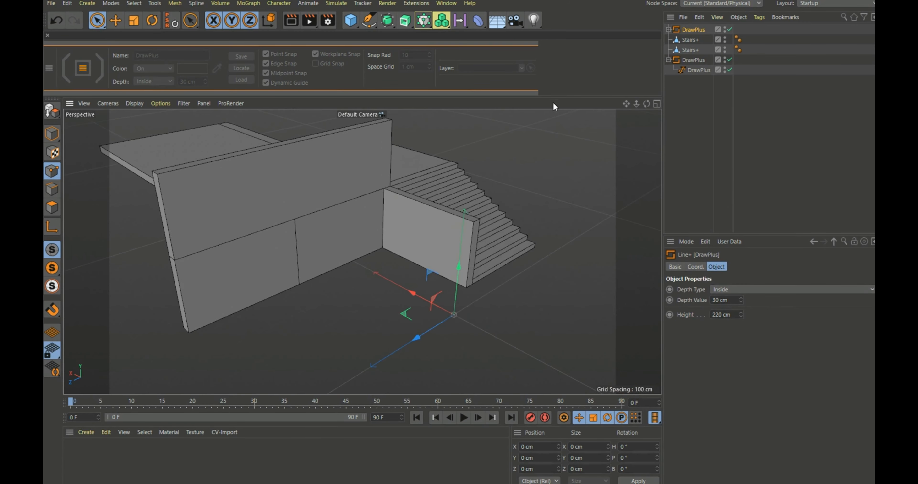
left_click_drag(646, 104, 598, 112)
scroll(291, 302, "down", 3)
scroll(416, 241, "up", 1)
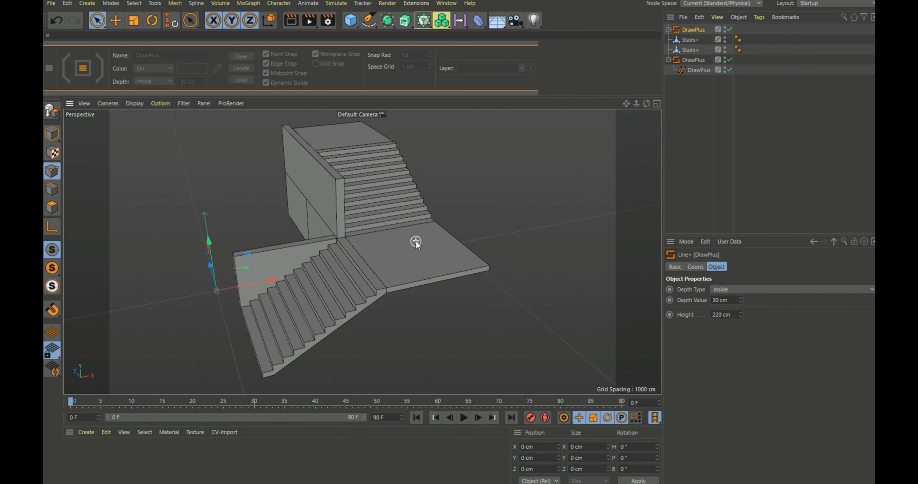
mouse_move(647, 103)
left_mouse_down()
mouse_move(630, 105)
mouse_move(647, 103)
left_mouse_up()
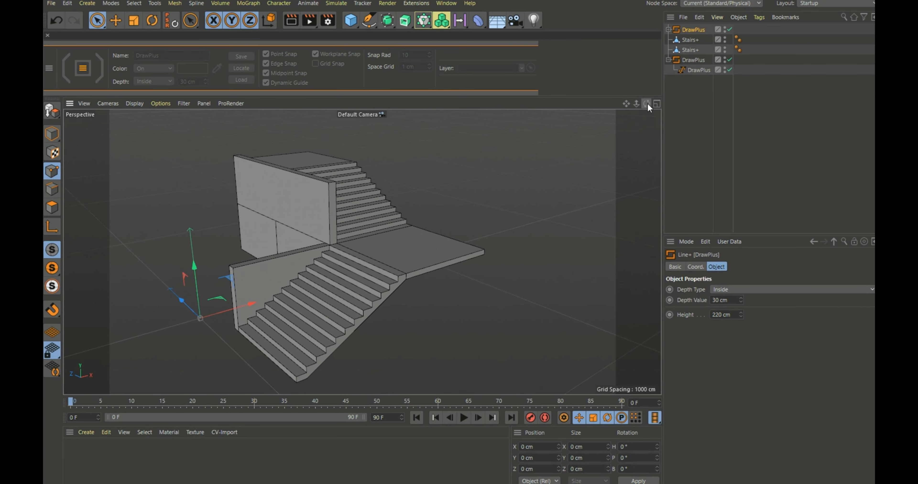